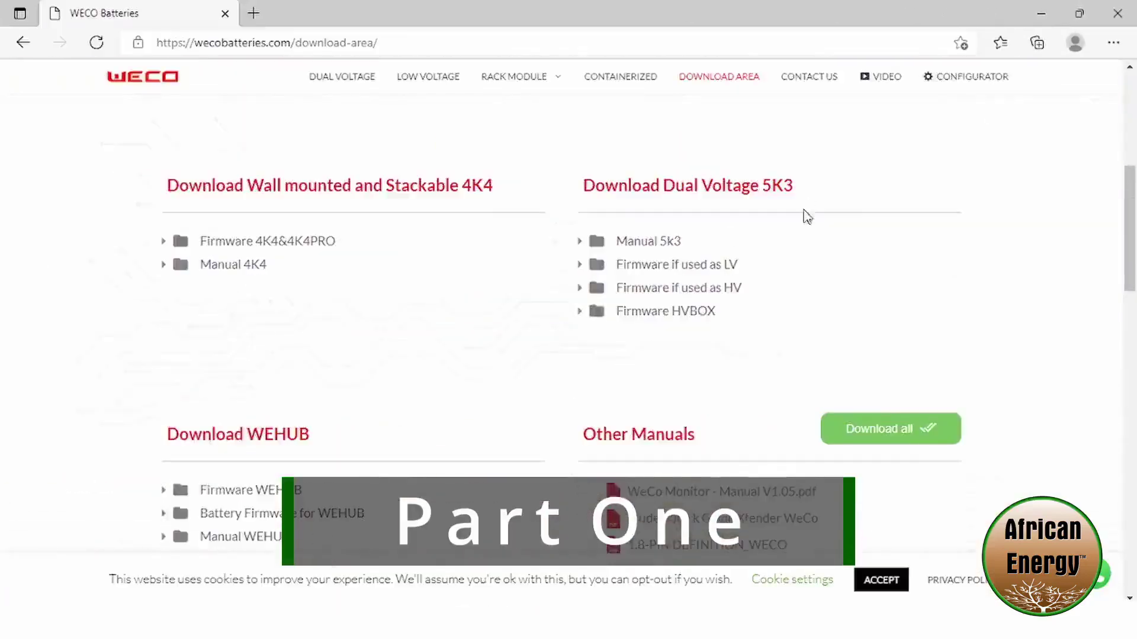
Download the 5K3 V6.28 firmware from the 'Firmware if used as LV' section
click(658, 267)
click(670, 284)
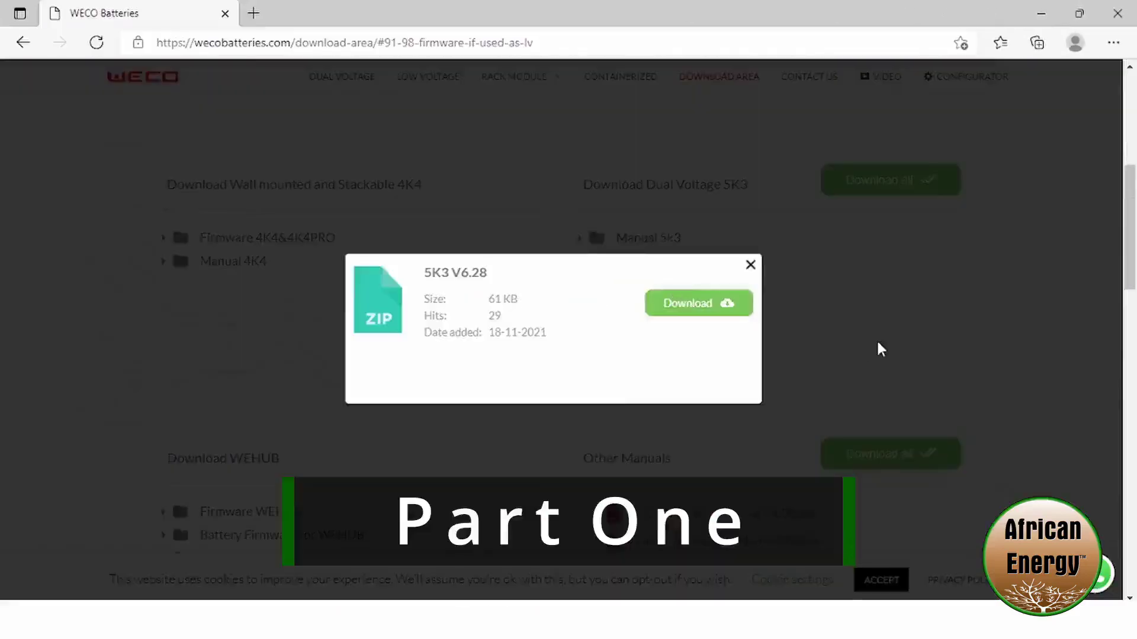
click(877, 348)
scroll(468, 236, down, 2)
scroll(467, 237, down, 4)
Download WECO-Tools_V1.13_B24 from WeCo Monitor and extract the downloaded zip
click(258, 323)
click(284, 350)
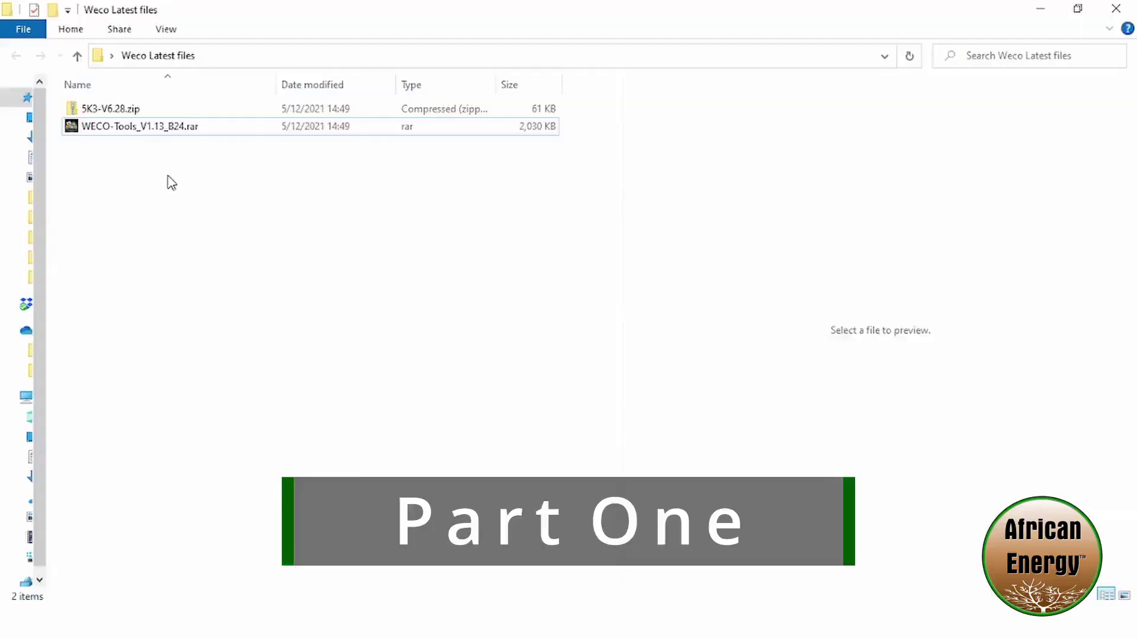
right_click(143, 110)
click(420, 264)
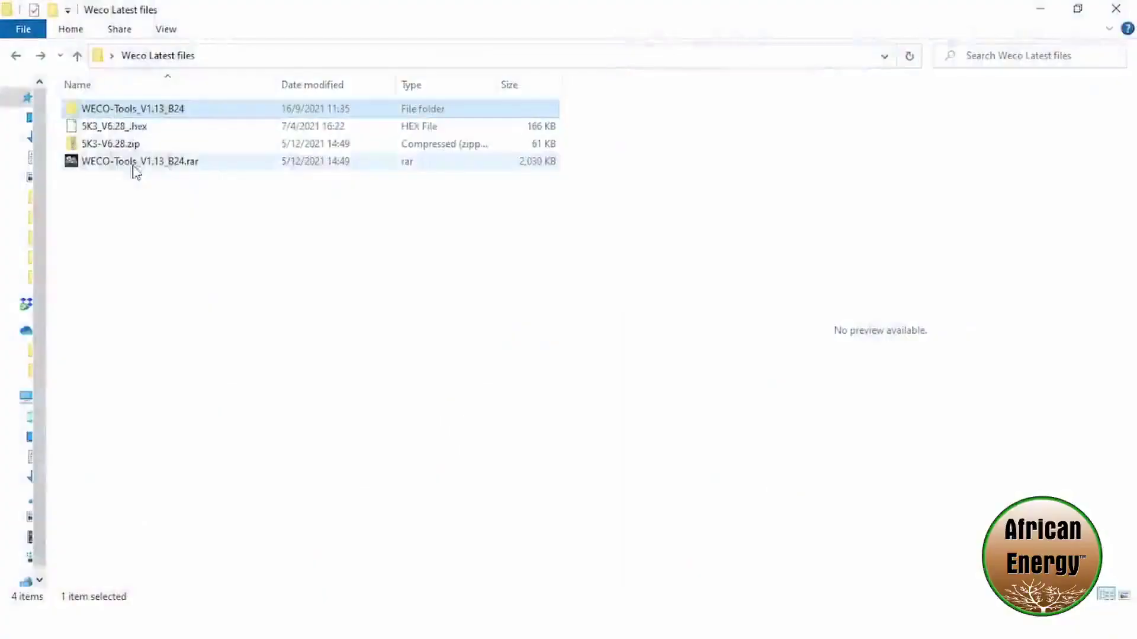
Run WECO-Tools_V1.13_B24.exe from the extracted WECO-Tools_V1.13_B24 folder
double_click(138, 116)
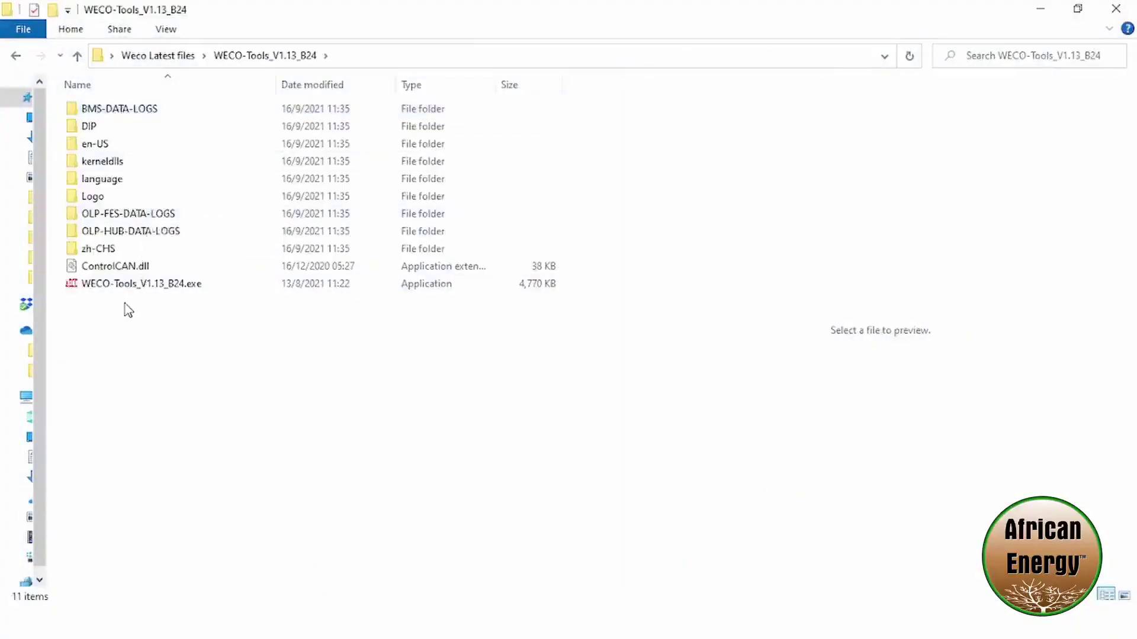
double_click(127, 285)
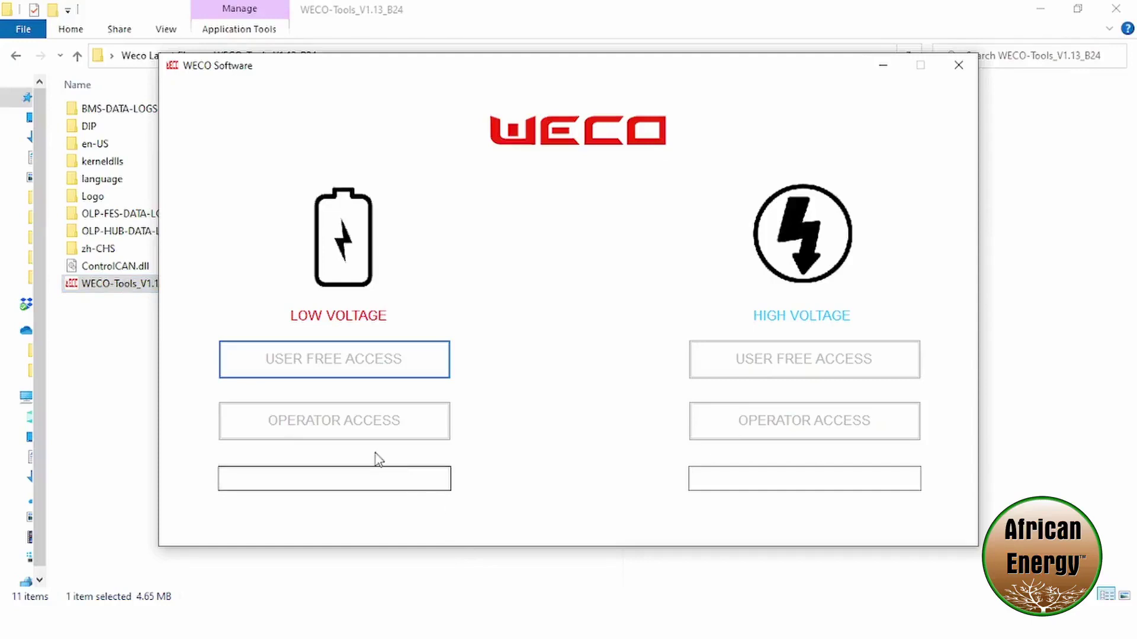
Log in with the operator password in the Low Voltage password box
click(327, 476)
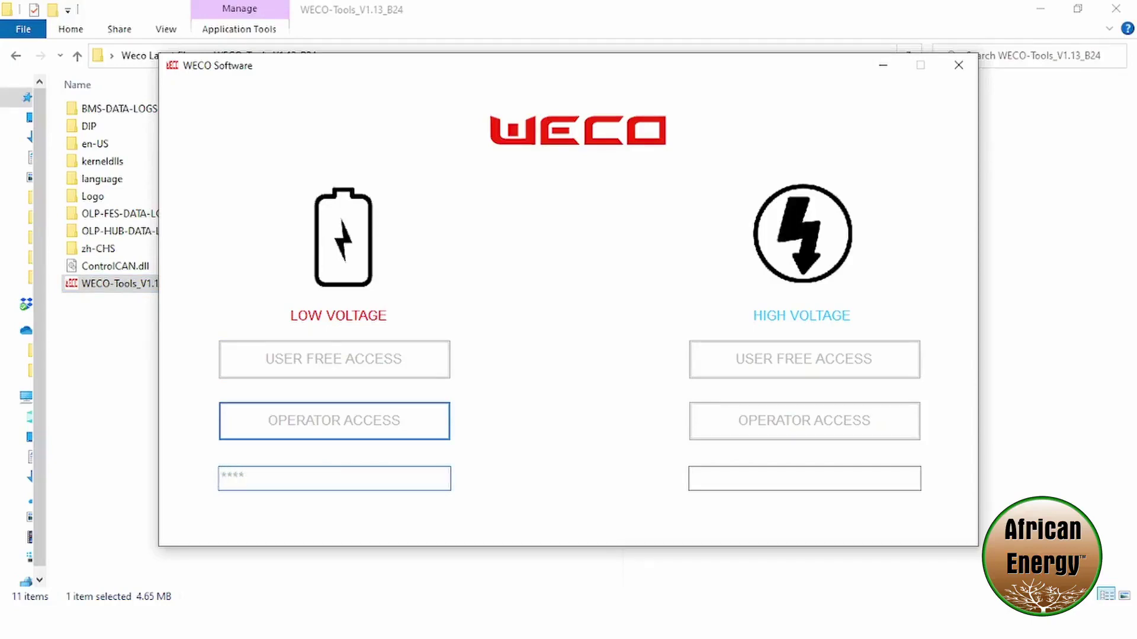
key(Return)
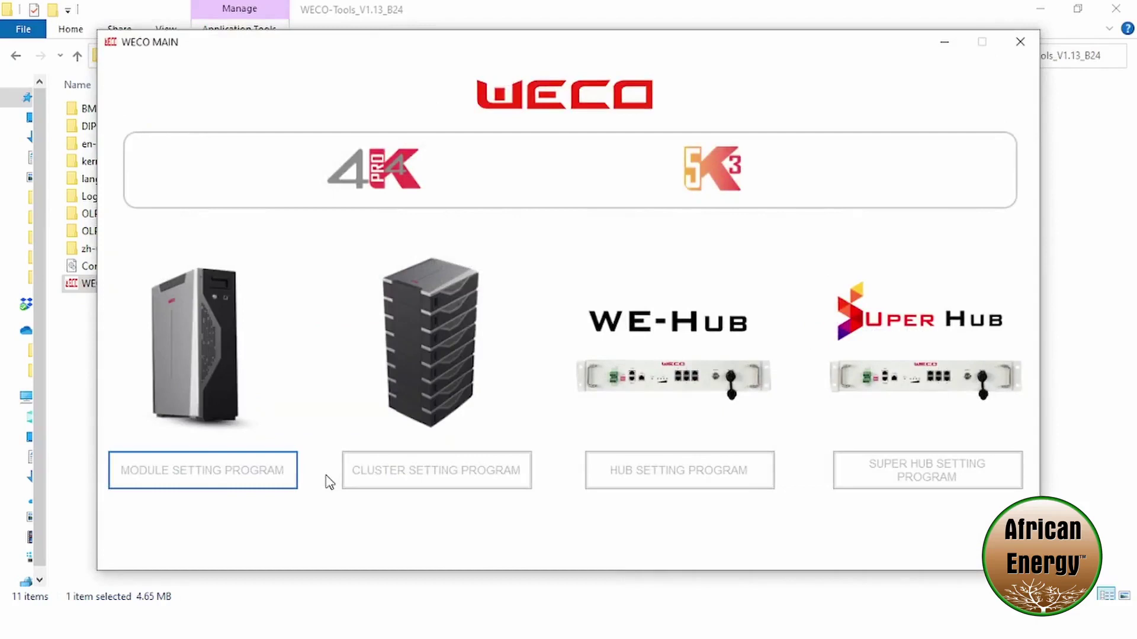
In MODULE SETTING PROGRAM, connect to the battery on COM5
click(228, 472)
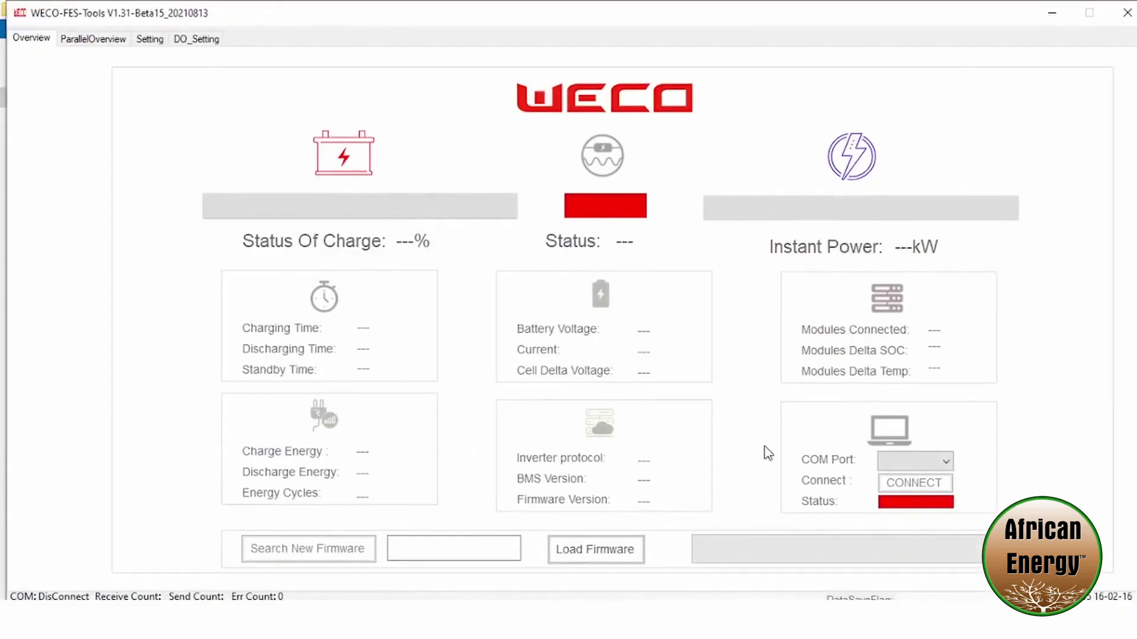
click(944, 467)
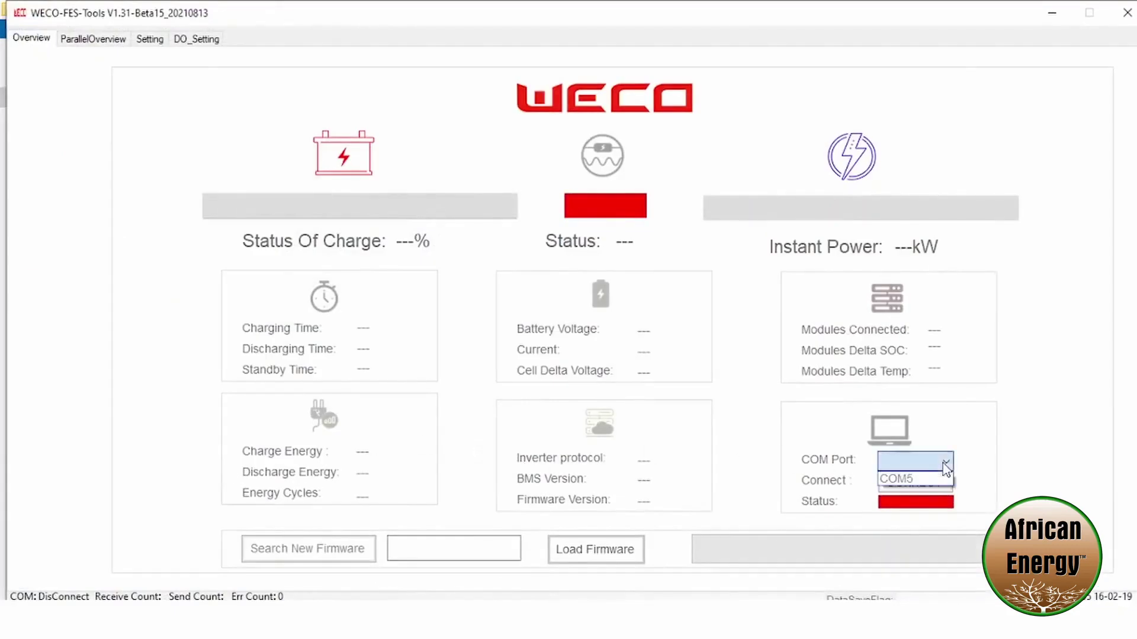
click(910, 481)
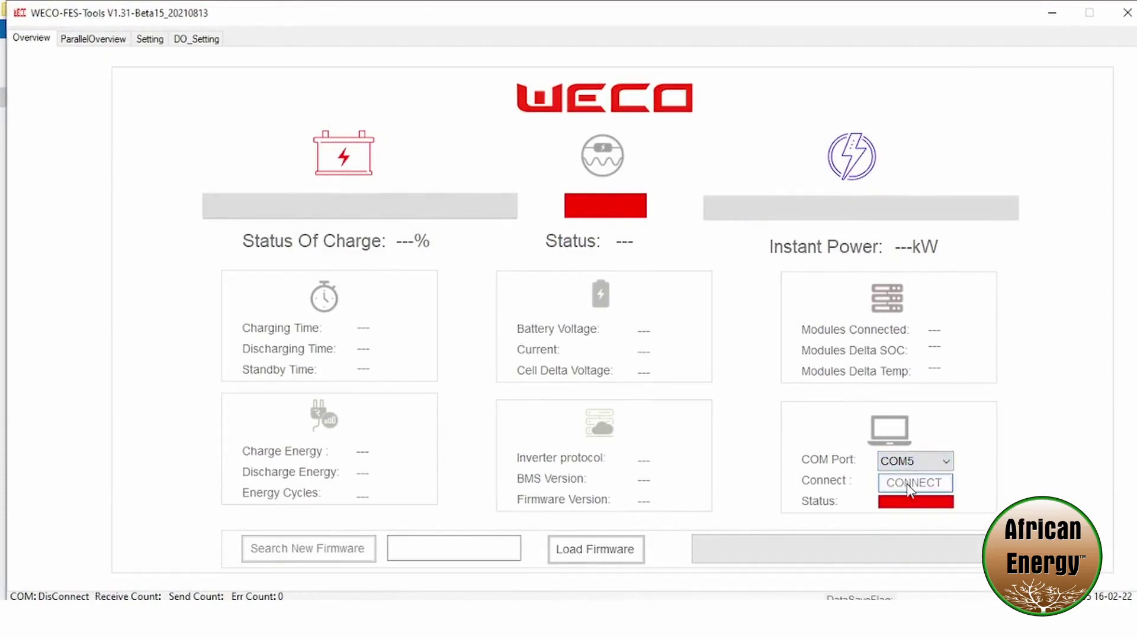
click(908, 485)
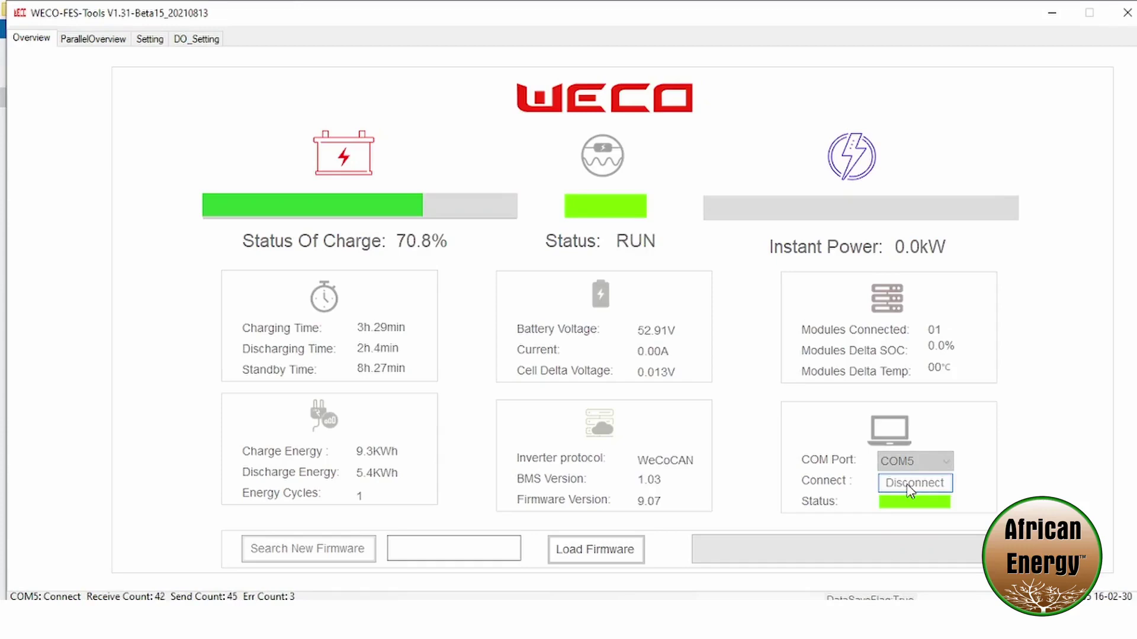
Select 5K3_V6.28_.hex from Weco Latest files as the new firmware
click(337, 556)
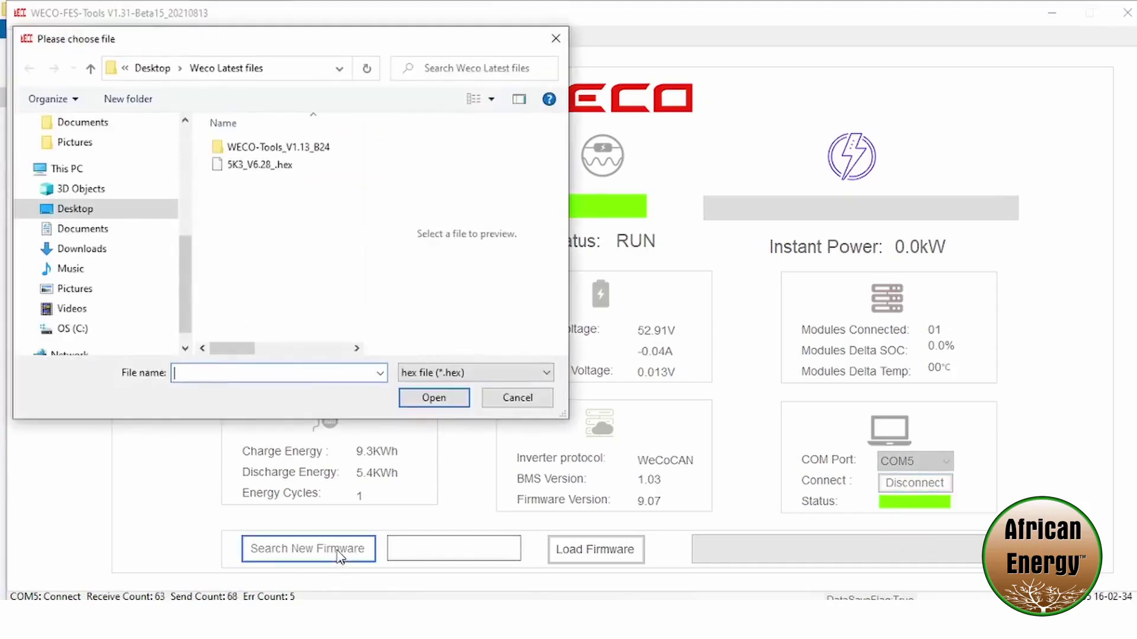
click(278, 171)
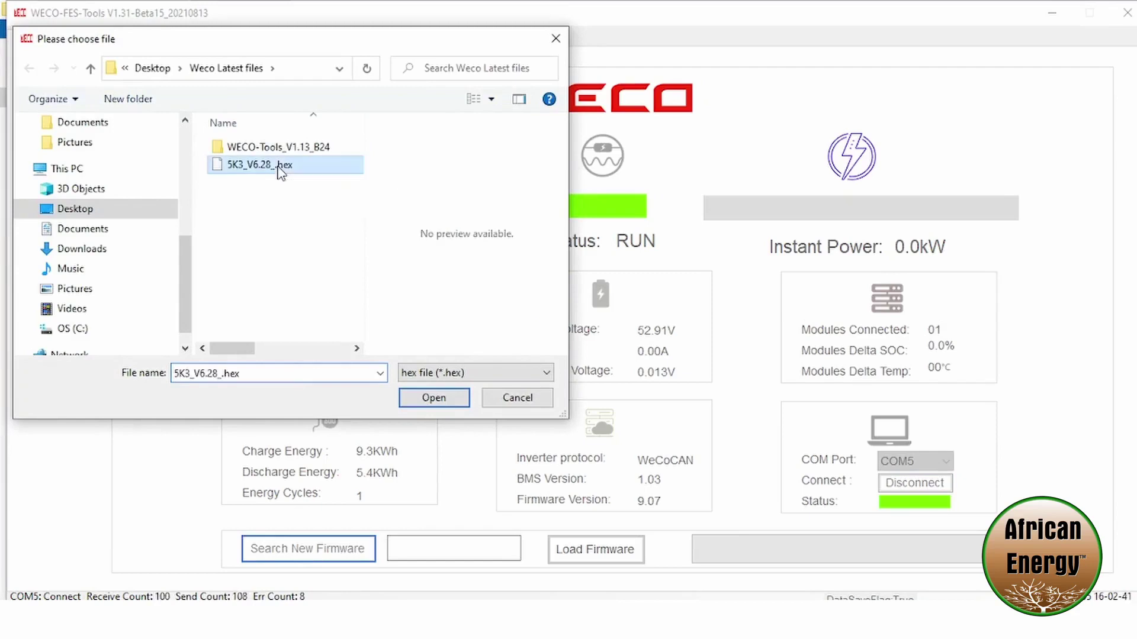
click(440, 402)
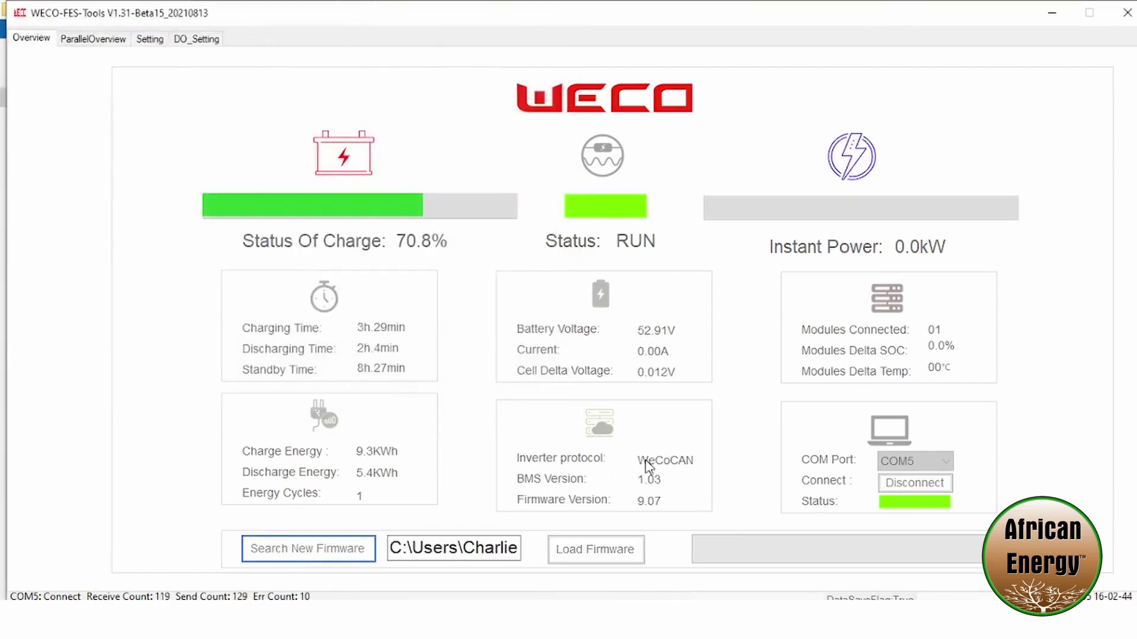
Load the 5K3 V6.28 firmware, accepting the upgrade warning, until the update succeeds
click(605, 557)
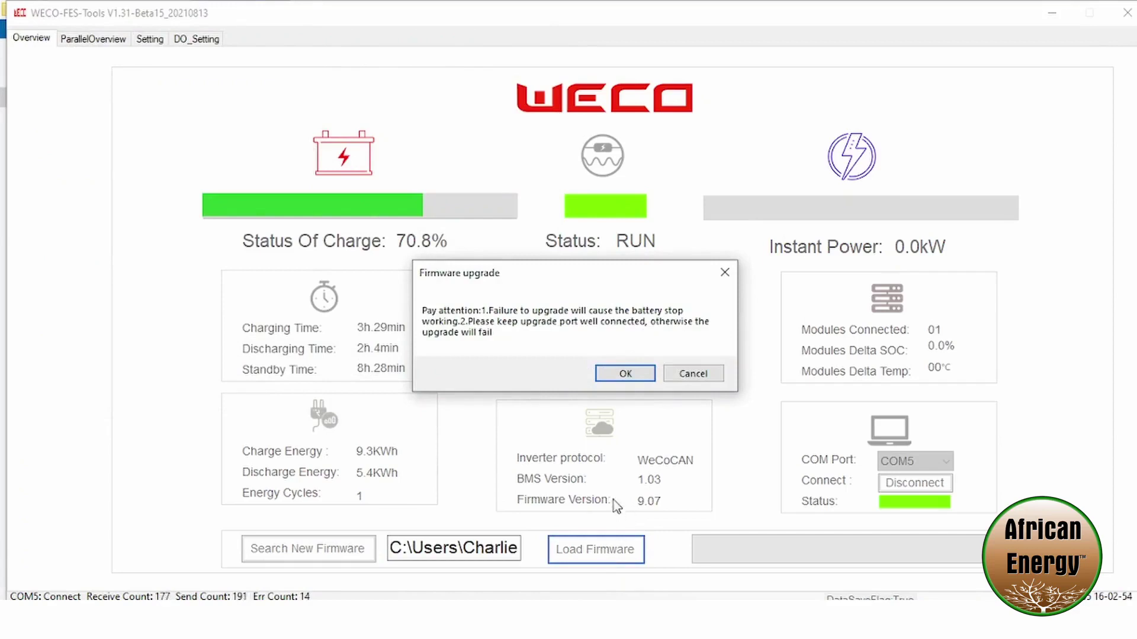
click(626, 375)
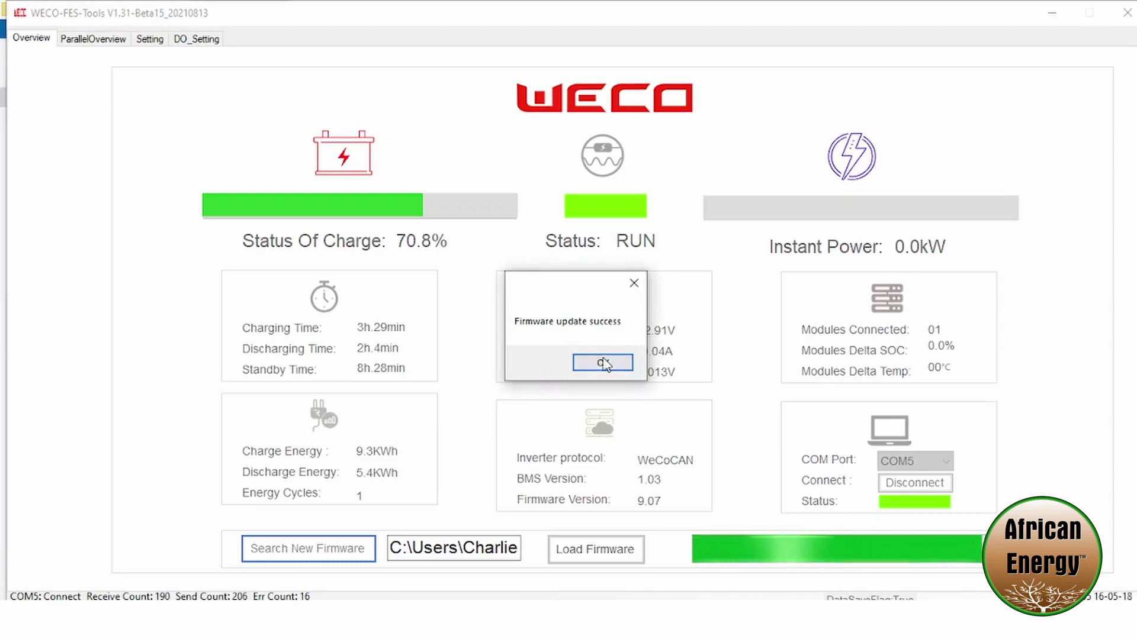
Dismiss the success message and confirm Firmware Version reads 6.28
click(609, 367)
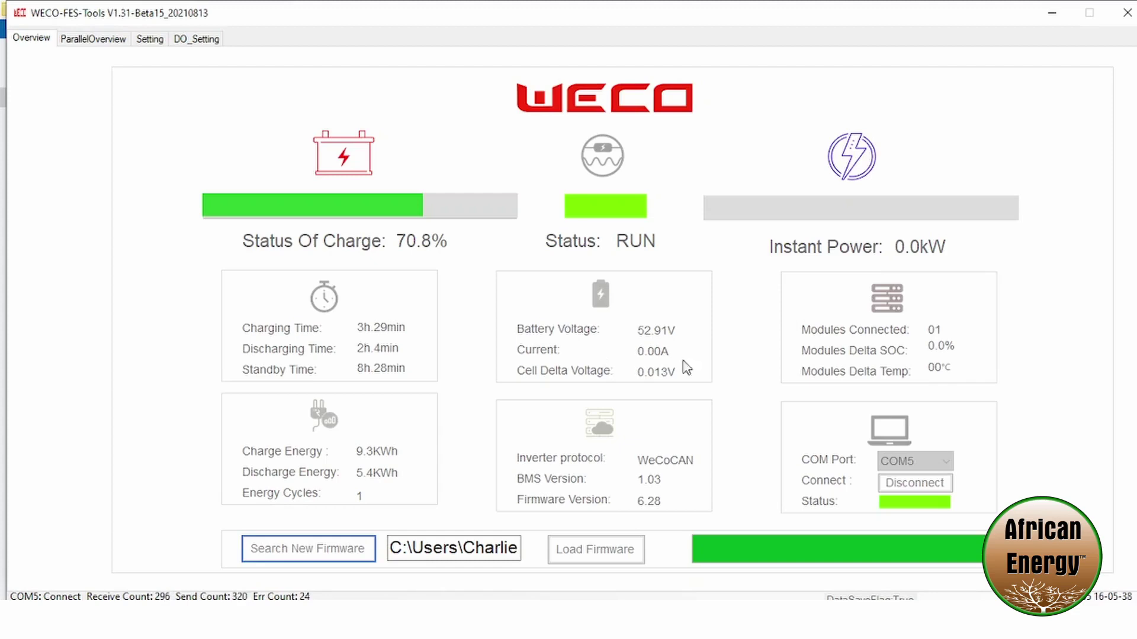
Disconnect WECO Tools from the battery on COM5
click(905, 483)
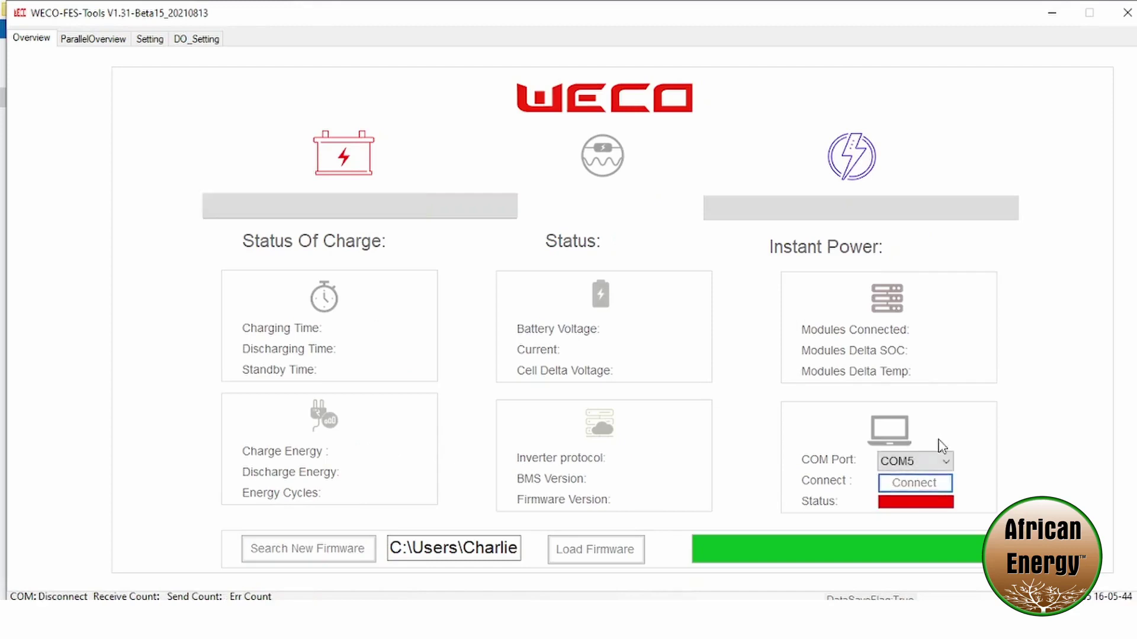